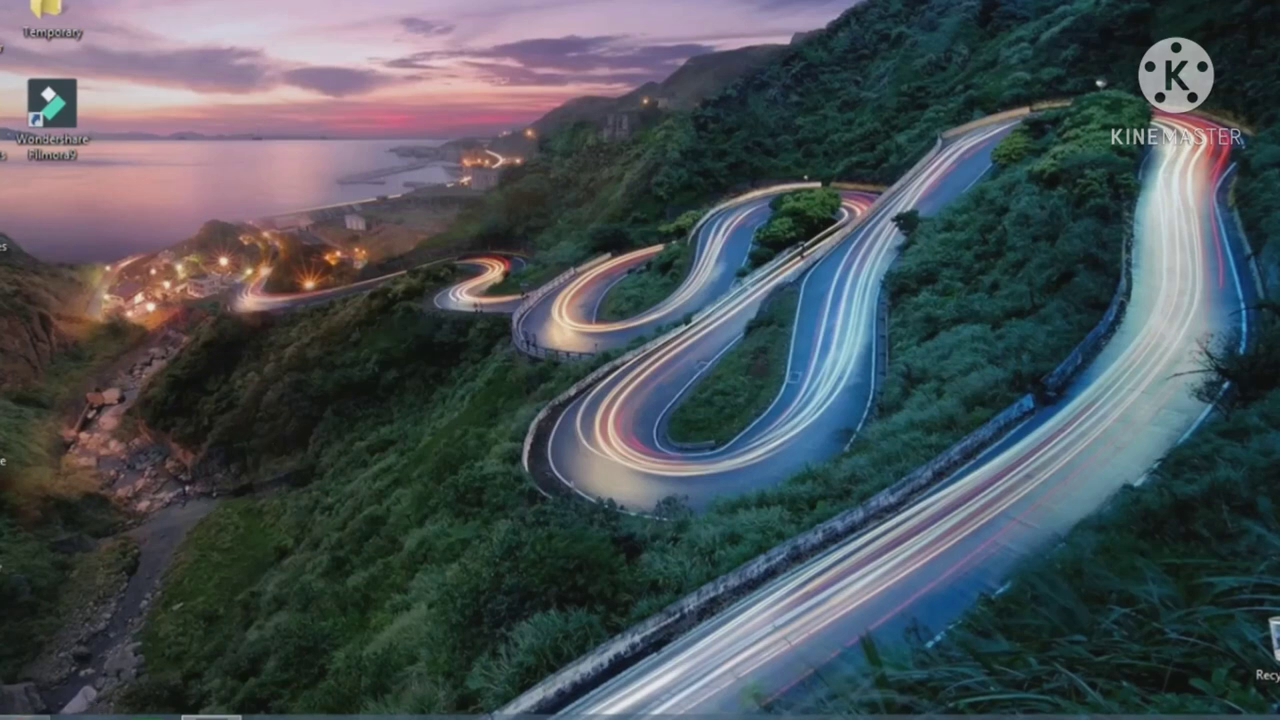
- Search the Windows 8.1 Apps list for 'control' and launch Control Panel
click(15, 712)
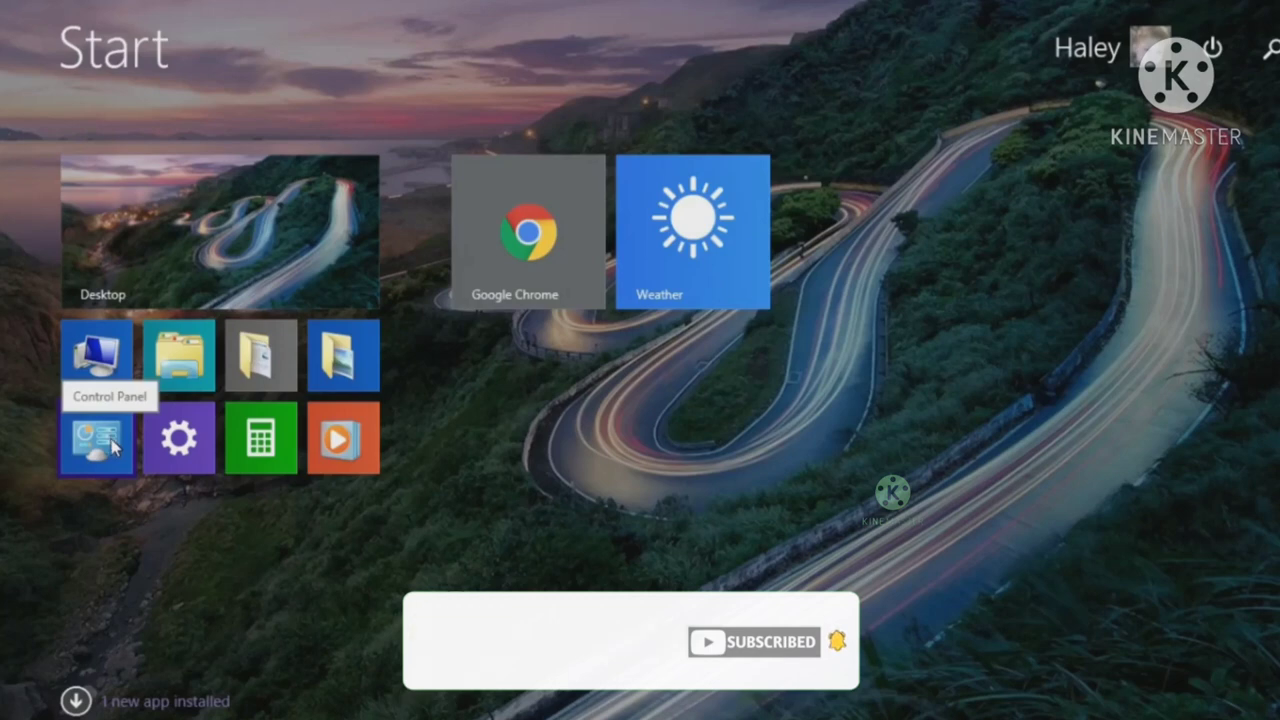
click(75, 700)
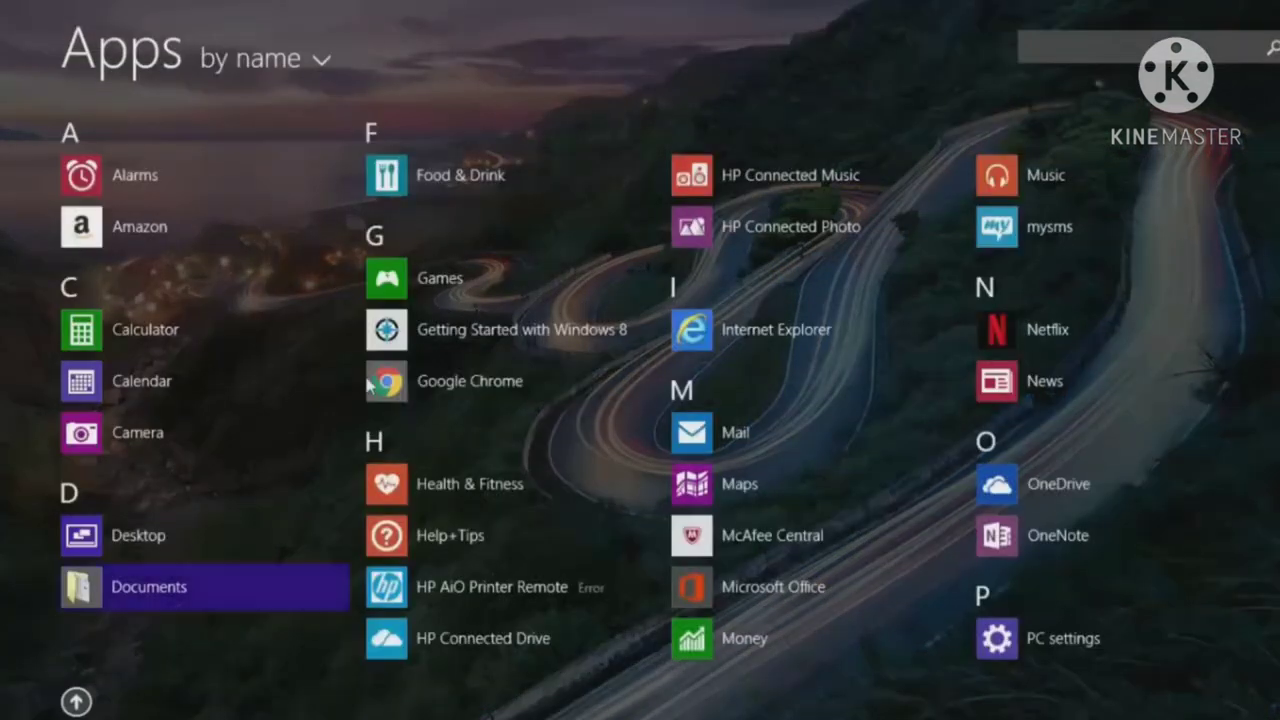
click(1086, 40)
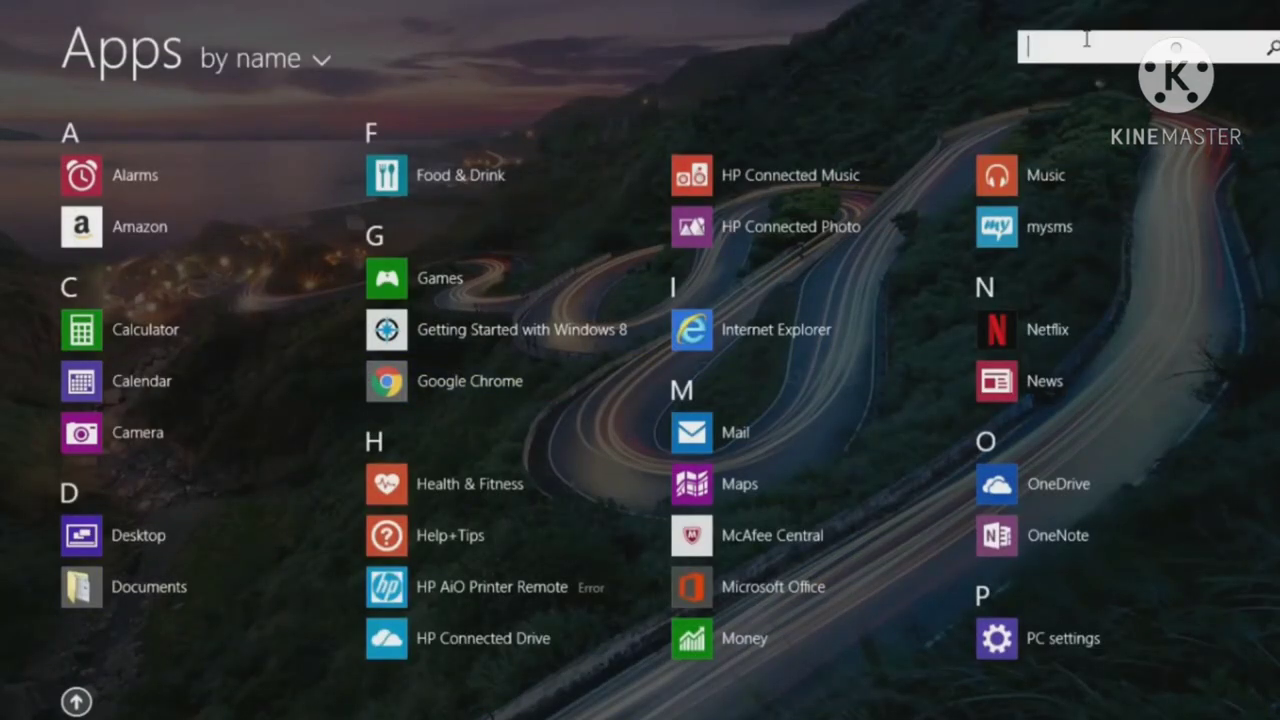
text(control)
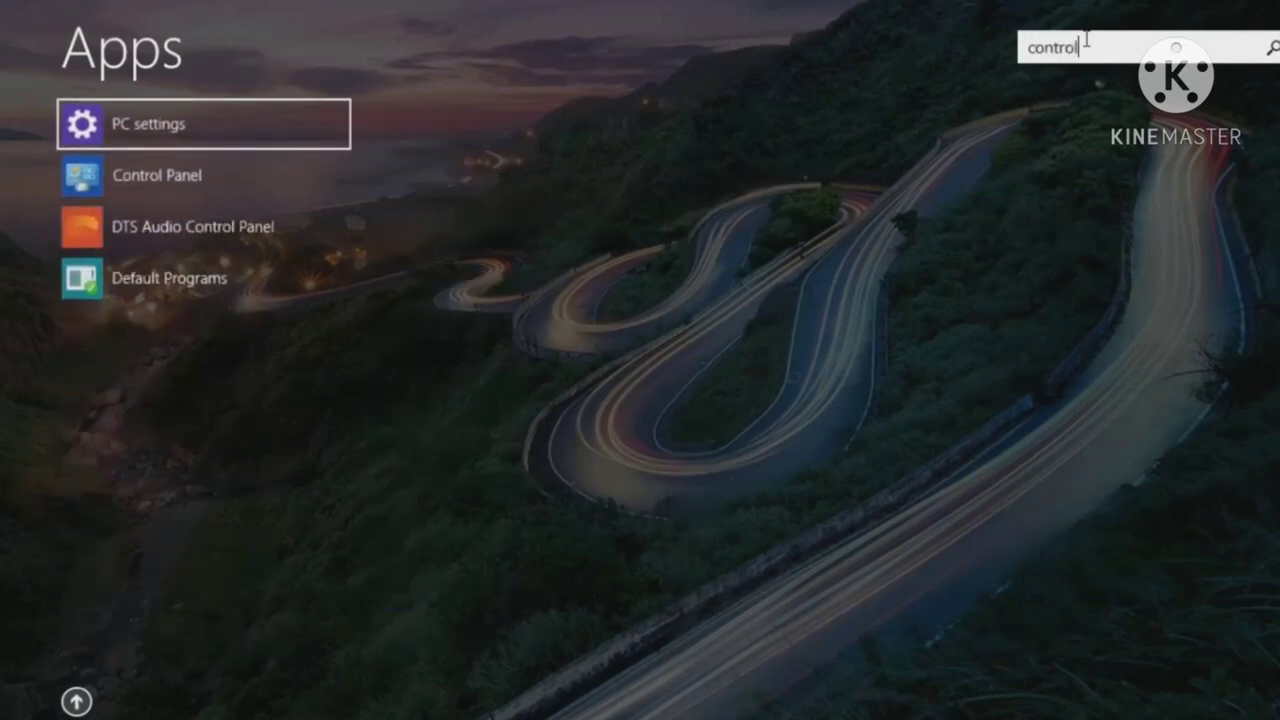
click(183, 180)
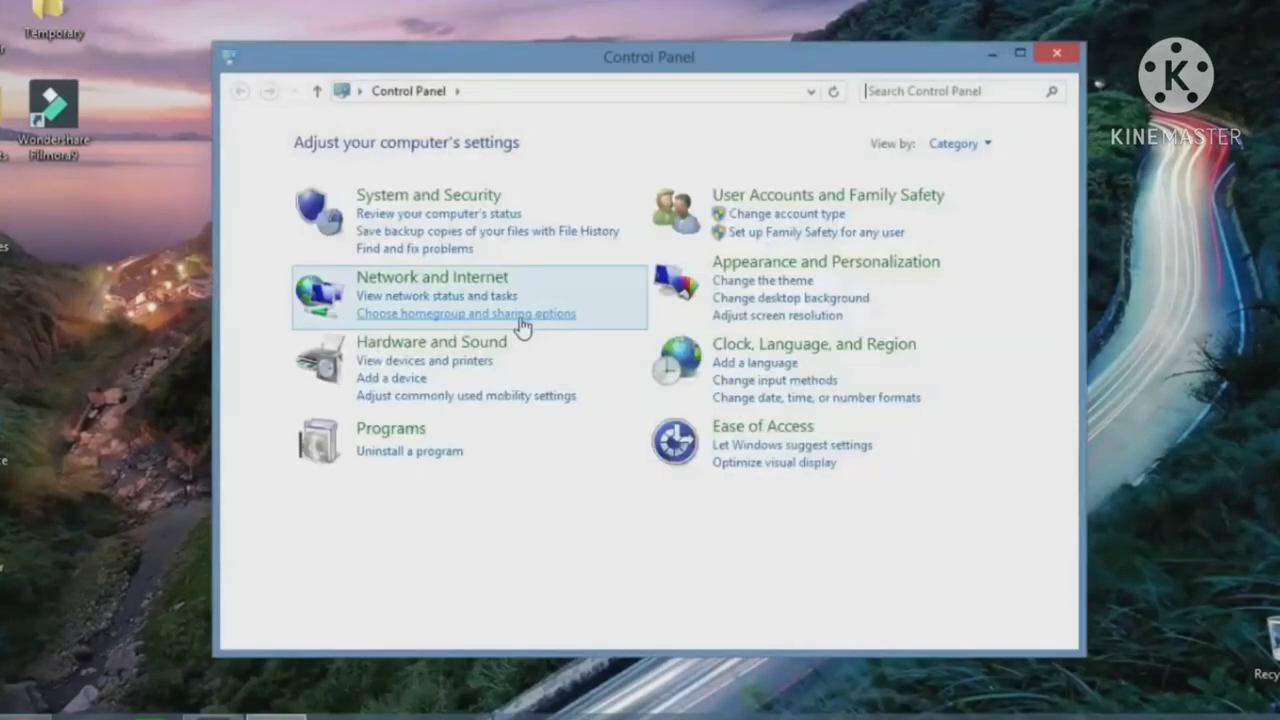
- View the System page under System and Security: Windows 8.1, 2.00 GB RAM, 64-bit
click(457, 217)
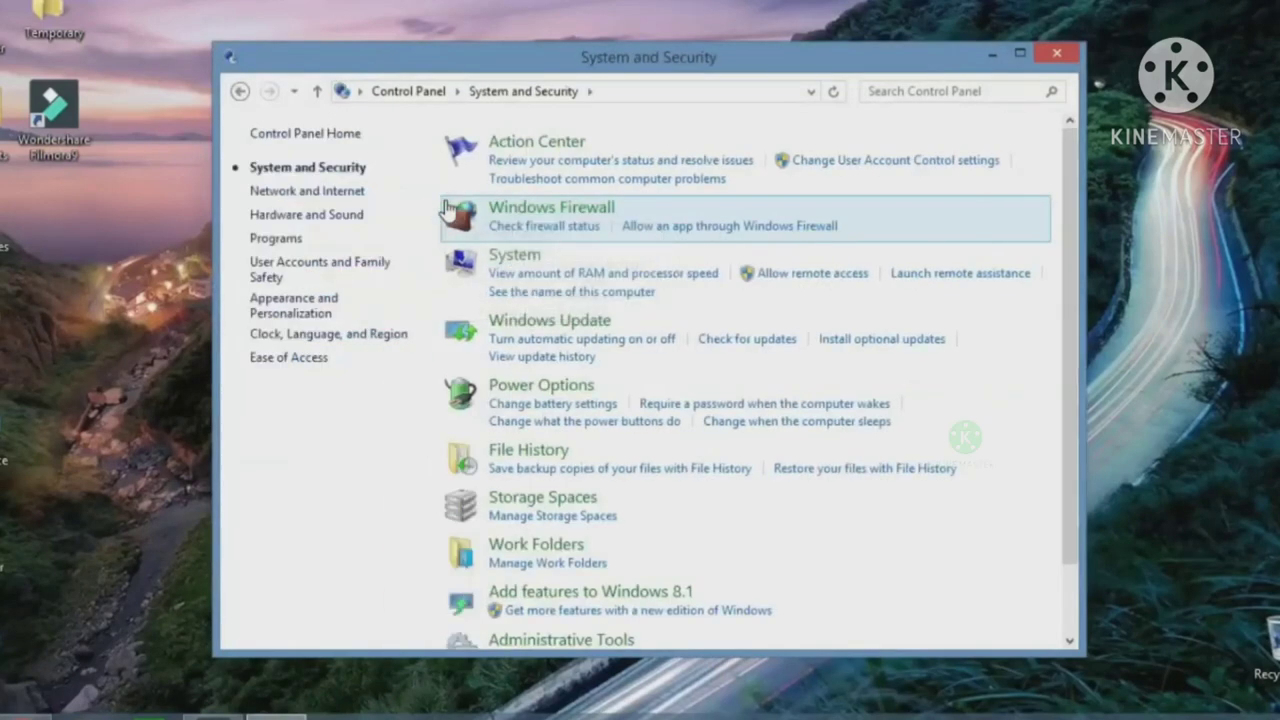
click(514, 258)
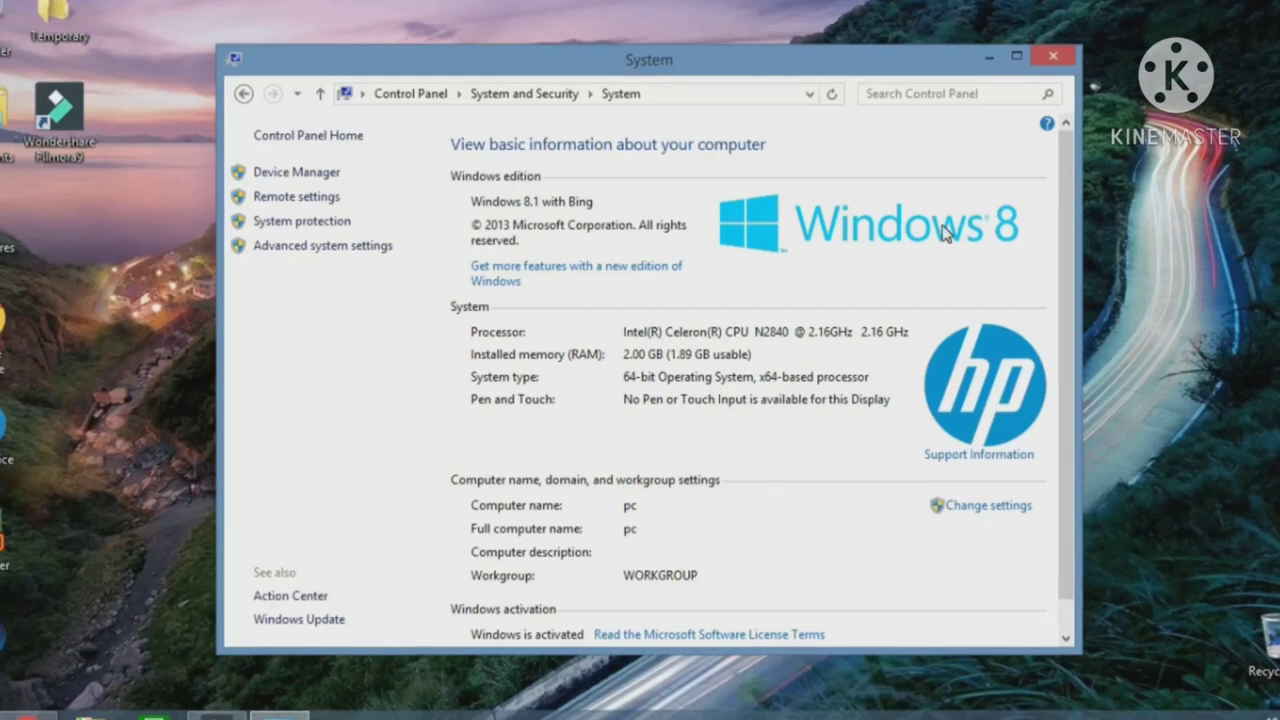
- Close the System window, then download MediaCreationTool1809.exe from Microsoft's Download Windows 10 page and run it
click(1047, 57)
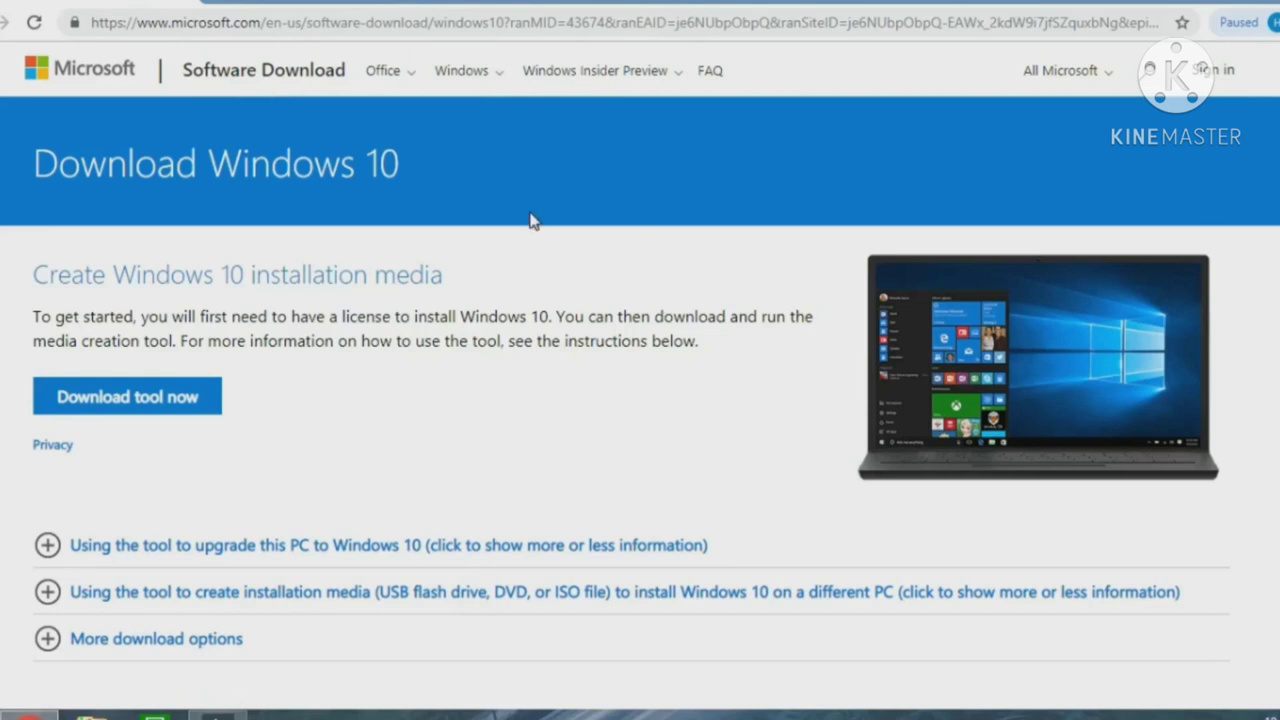
click(535, 30)
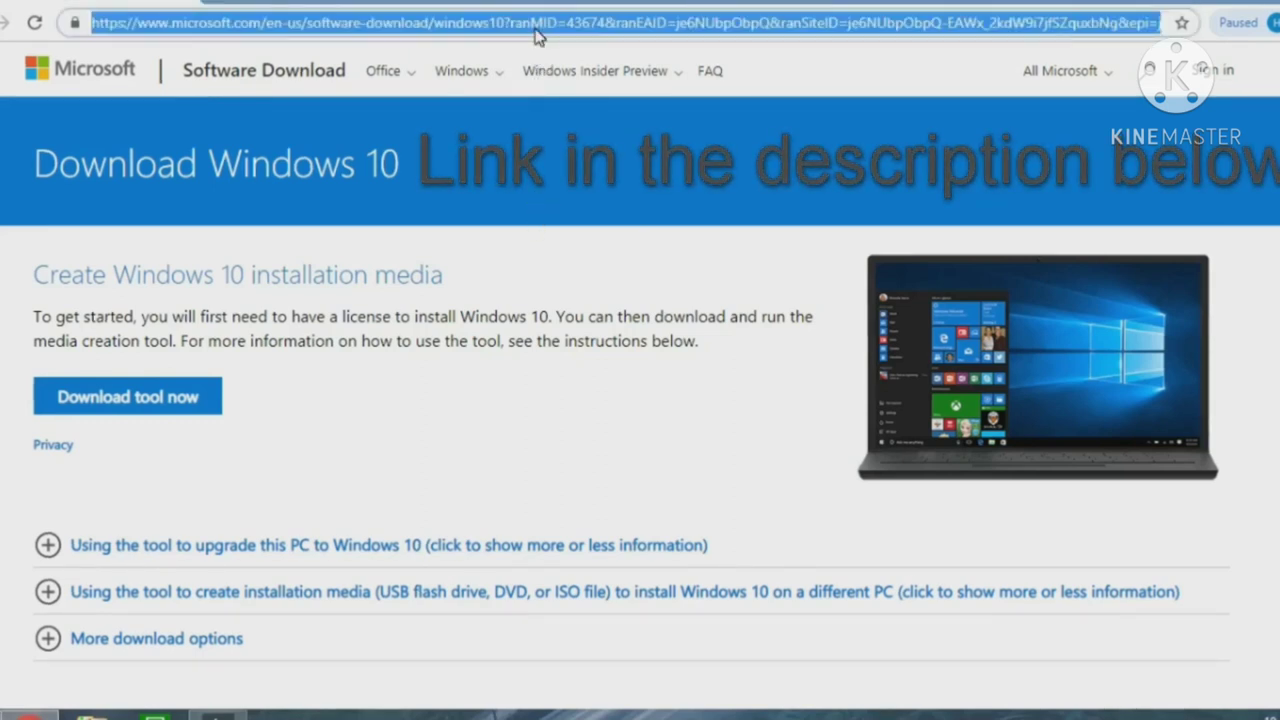
double_click(535, 24)
click(572, 193)
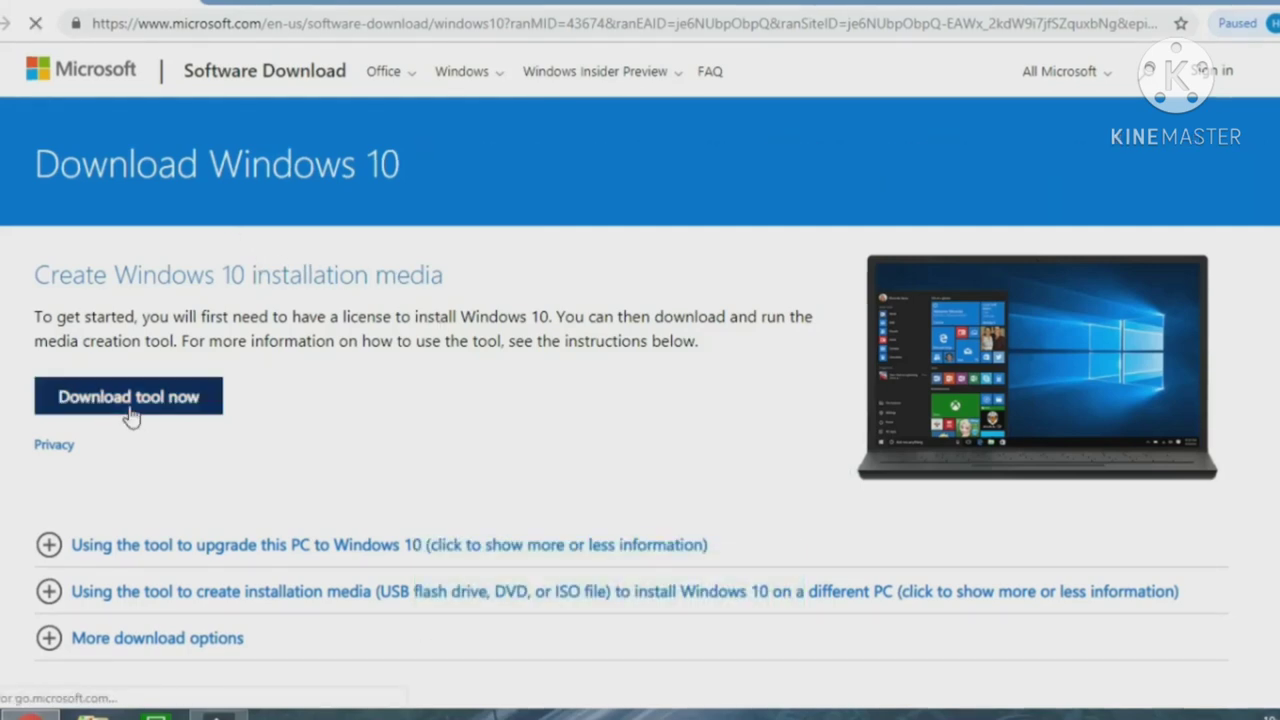
click(177, 409)
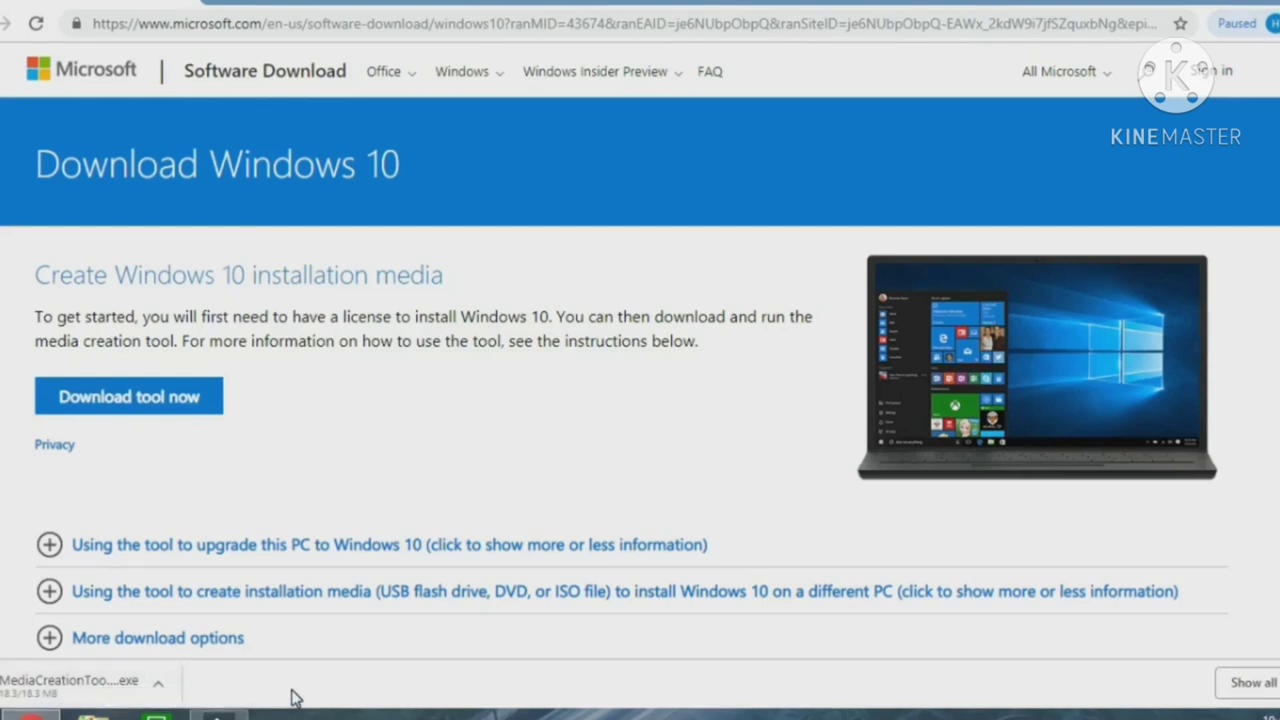
click(76, 690)
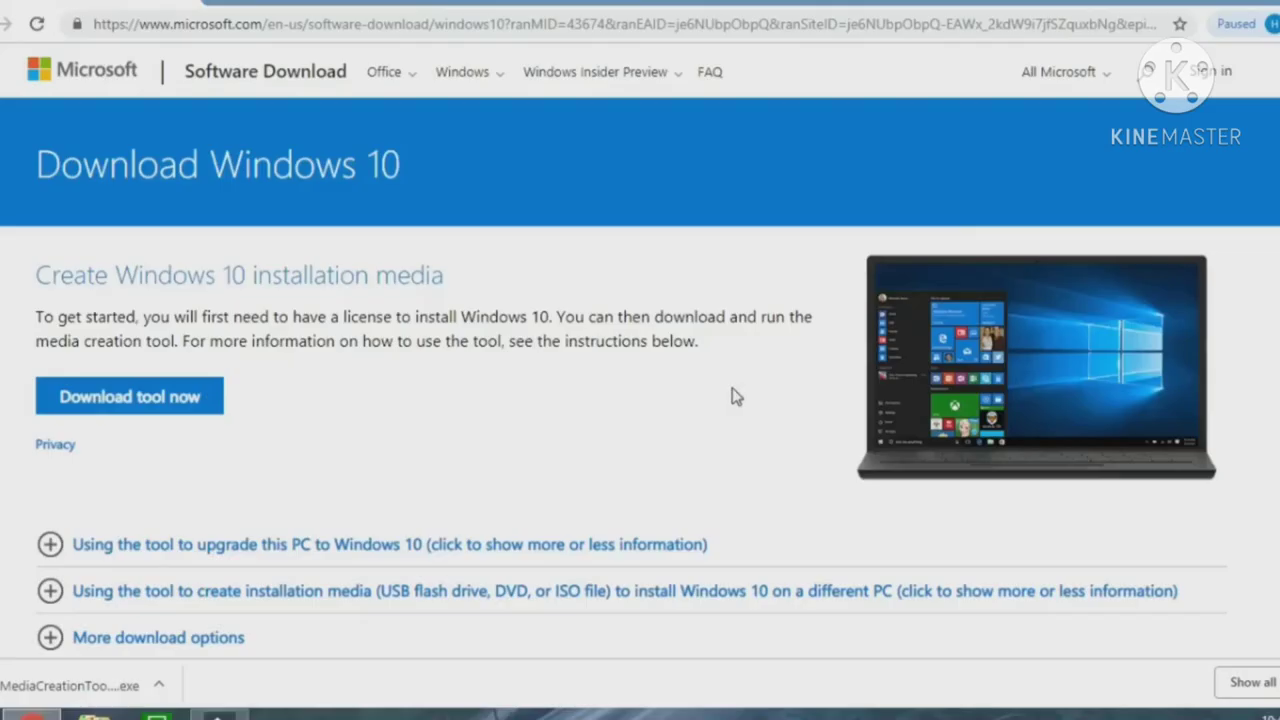
- Minimize Chrome and wait for Windows 10 Setup to prepare until the license terms appear
key(super+d)
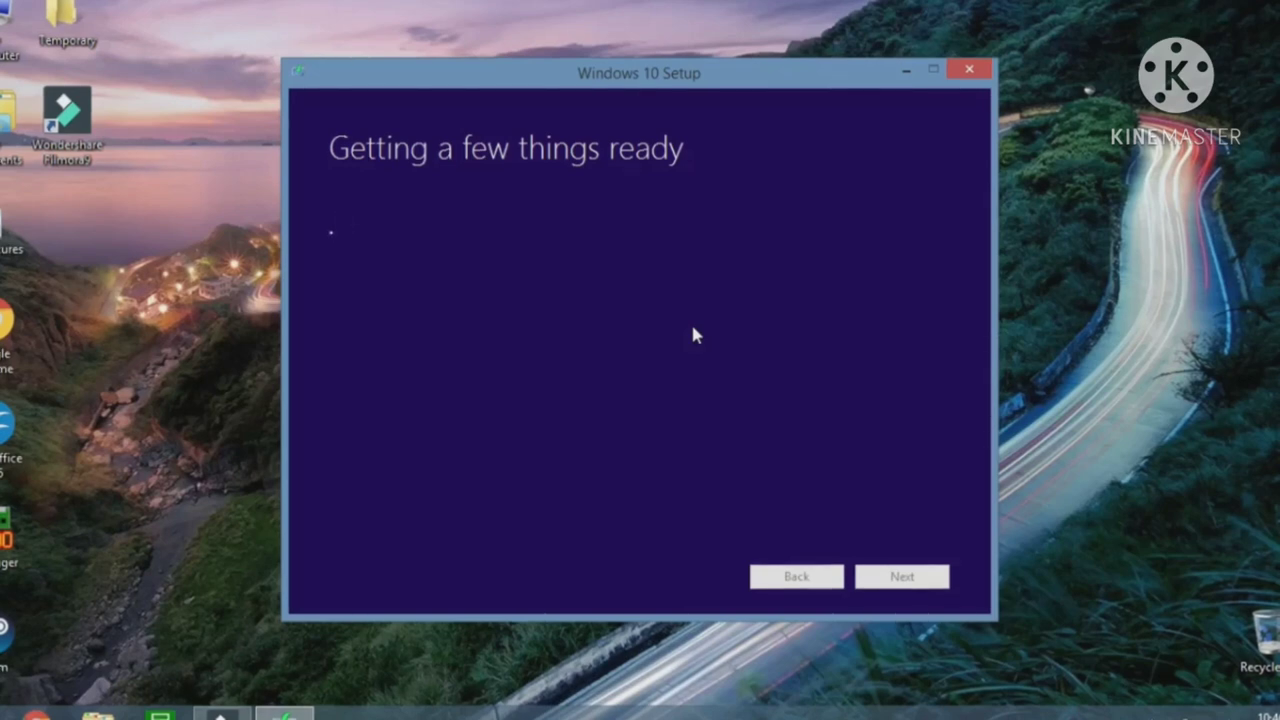
click(1203, 432)
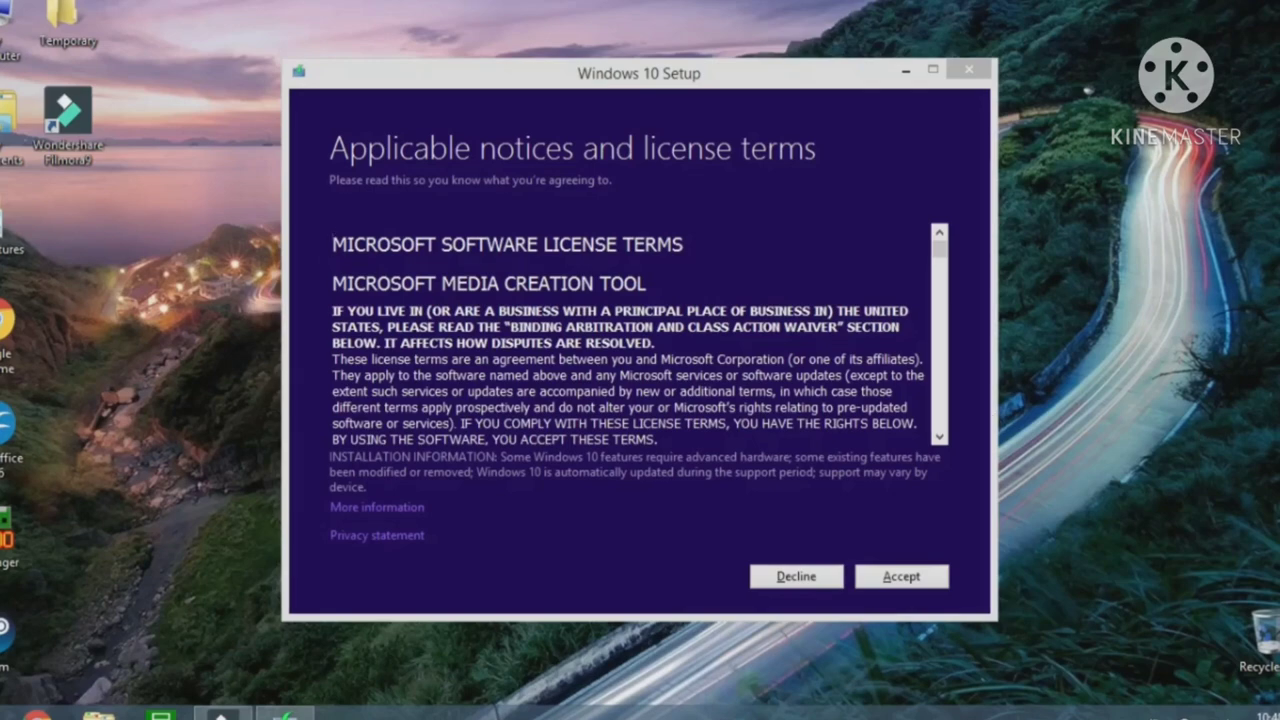
drag(940, 246, 948, 434)
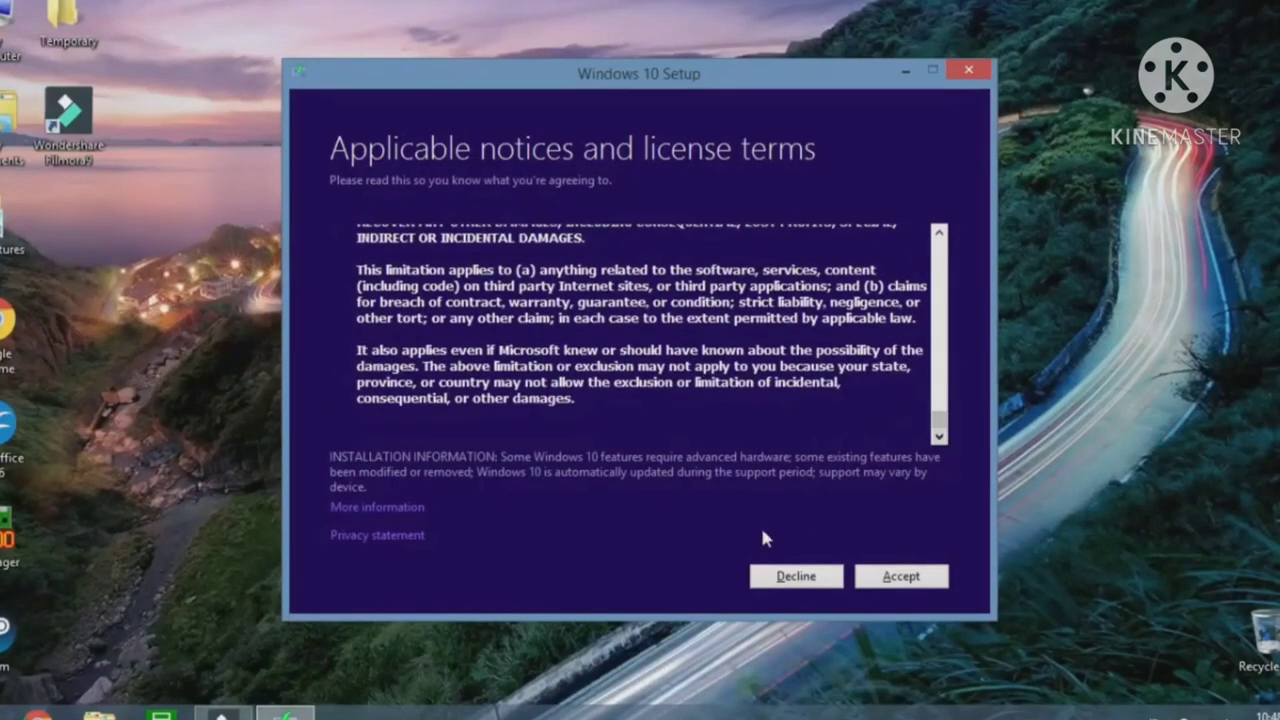
- Accept the Media Creation Tool's applicable notices and license terms
click(900, 576)
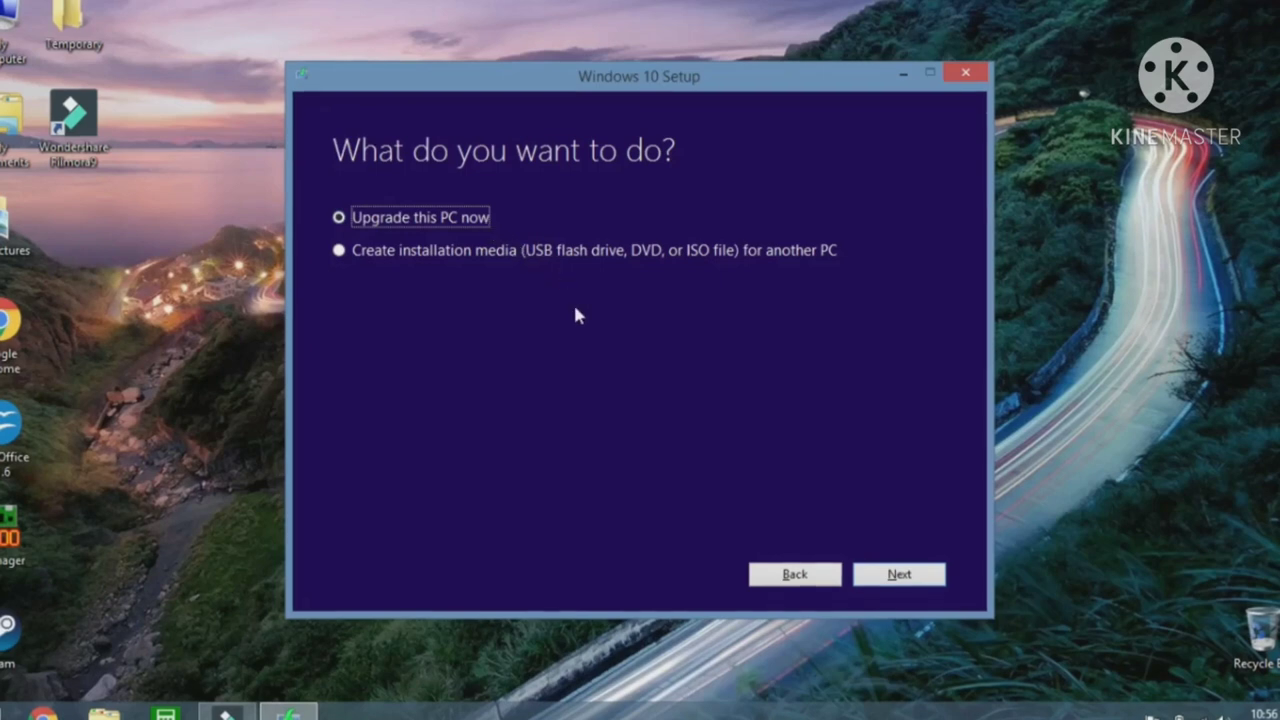
- Choose 'Upgrade this PC now' rather than creating installation media, and proceed
click(339, 251)
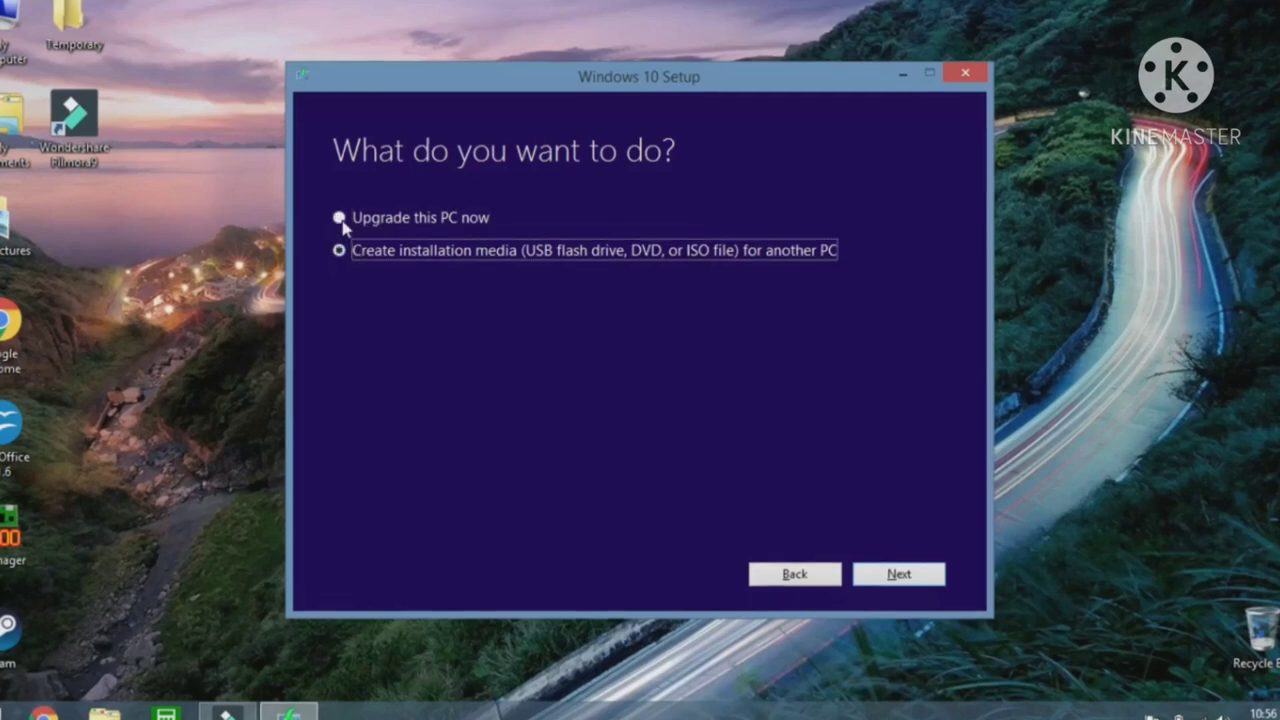
click(340, 219)
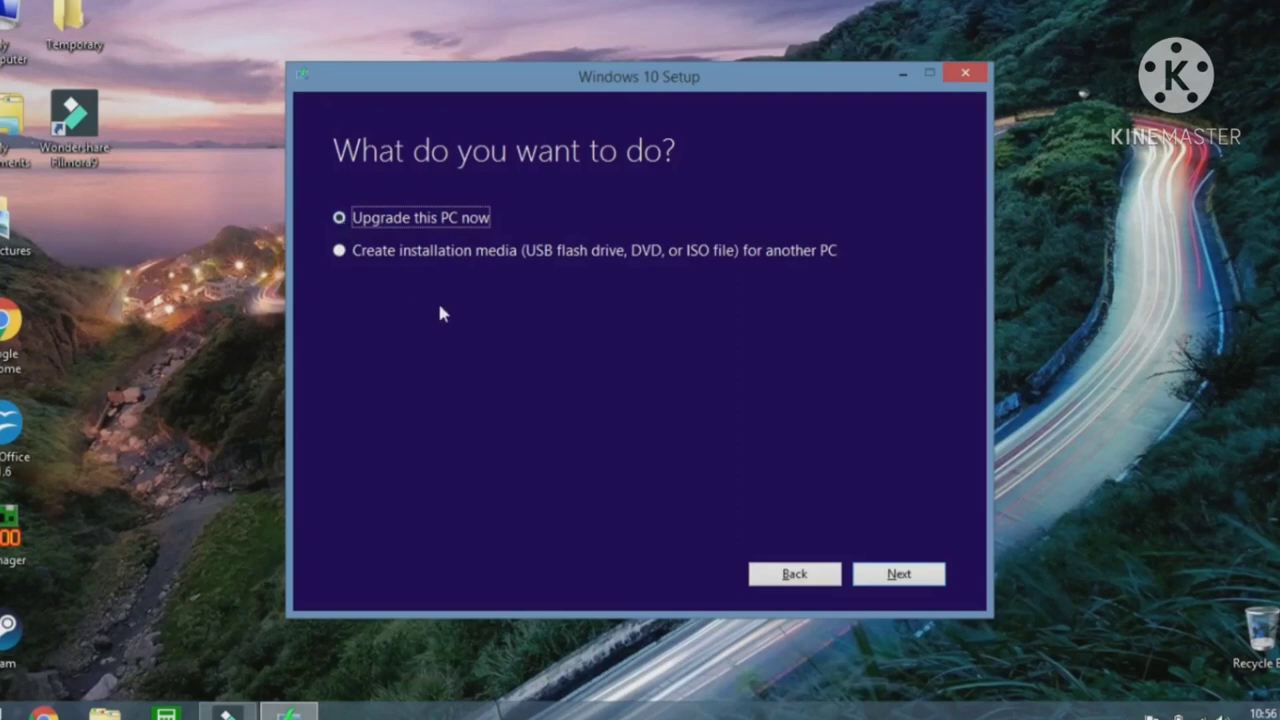
click(887, 576)
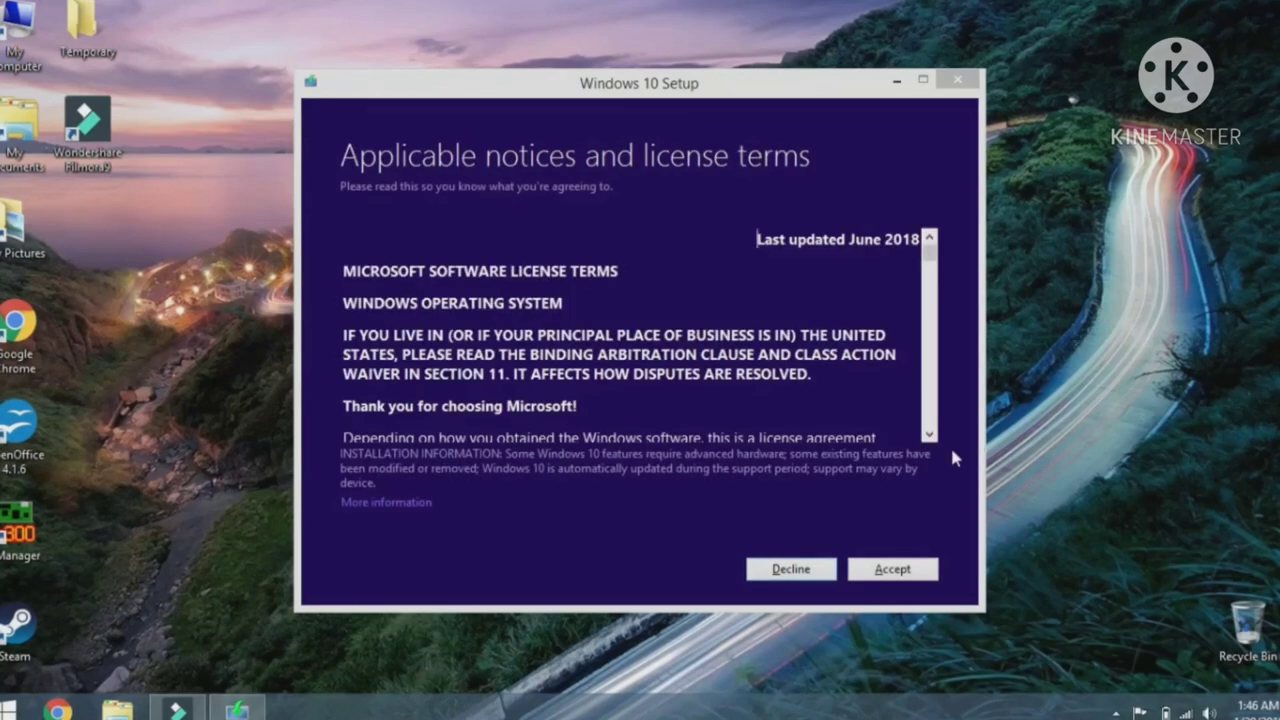
- Scroll through the redisplayed license terms and accept them
mouse_move(929, 256)
mouse_down()
mouse_move(933, 434)
mouse_move(929, 245)
mouse_up()
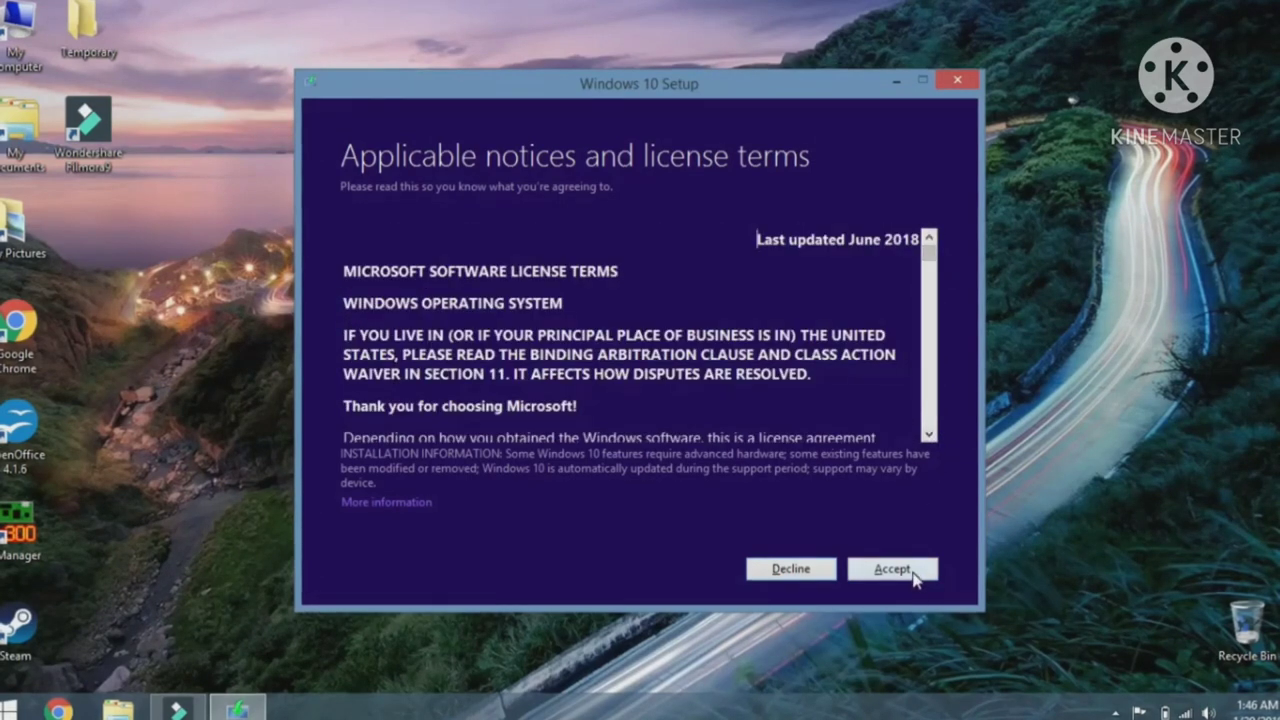
click(891, 569)
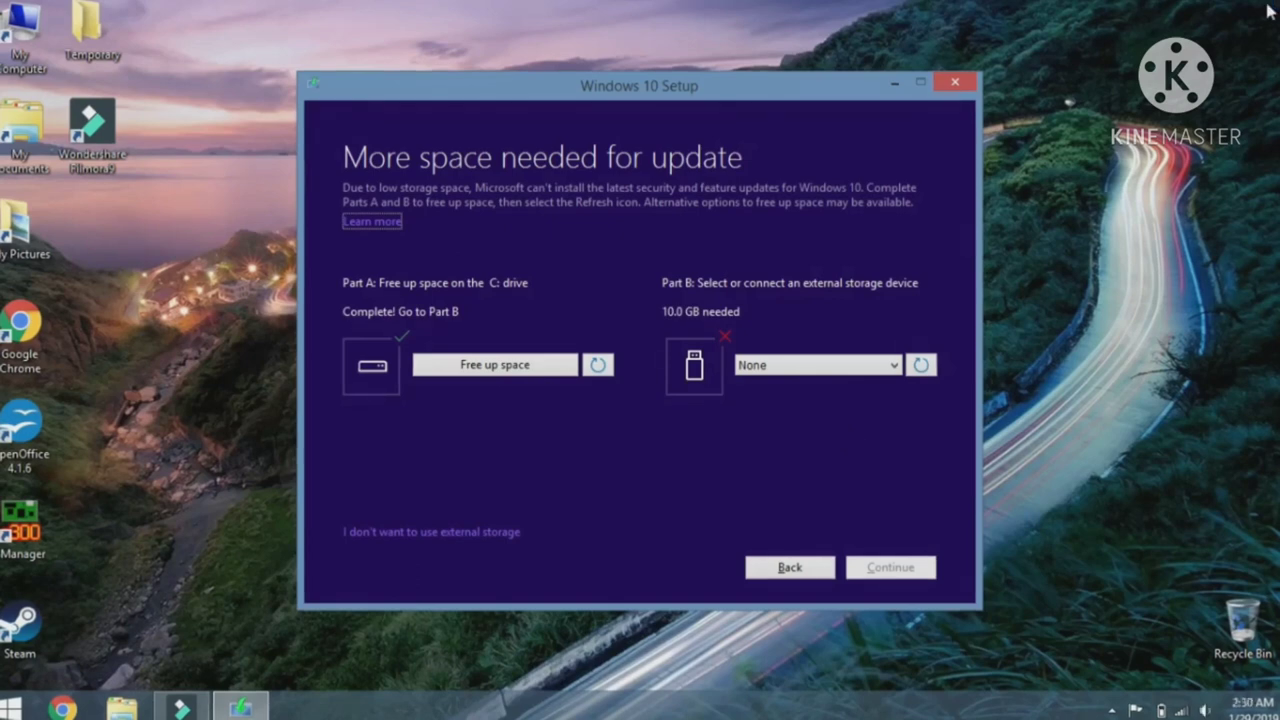
- Refresh the external drive list, select (D:) with 60.5 GB free as extra space, and continue
key(Return)
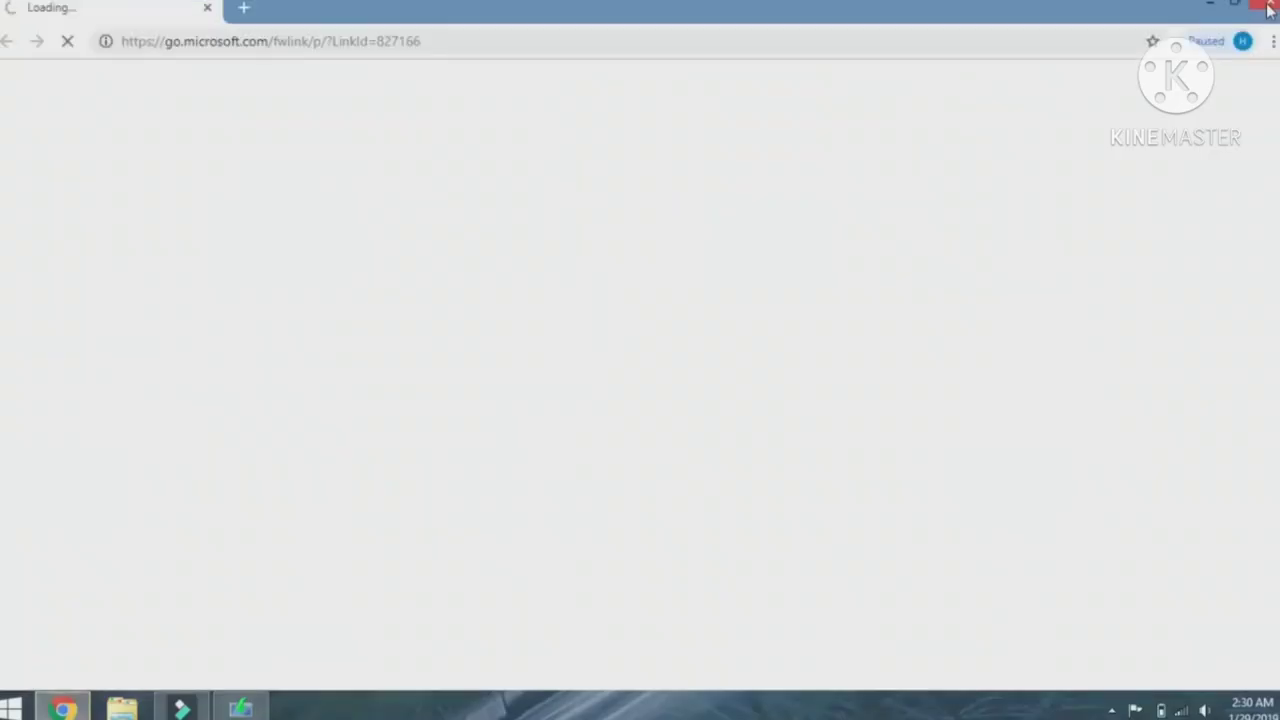
click(1268, 8)
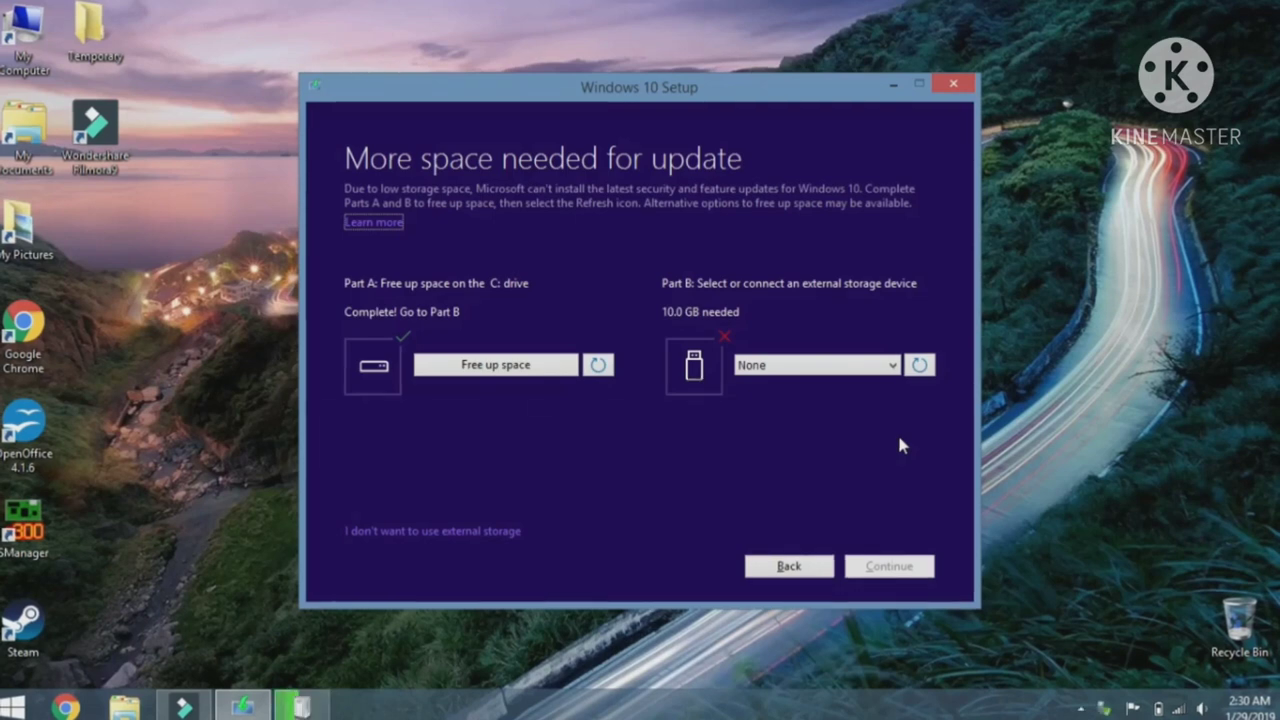
click(920, 368)
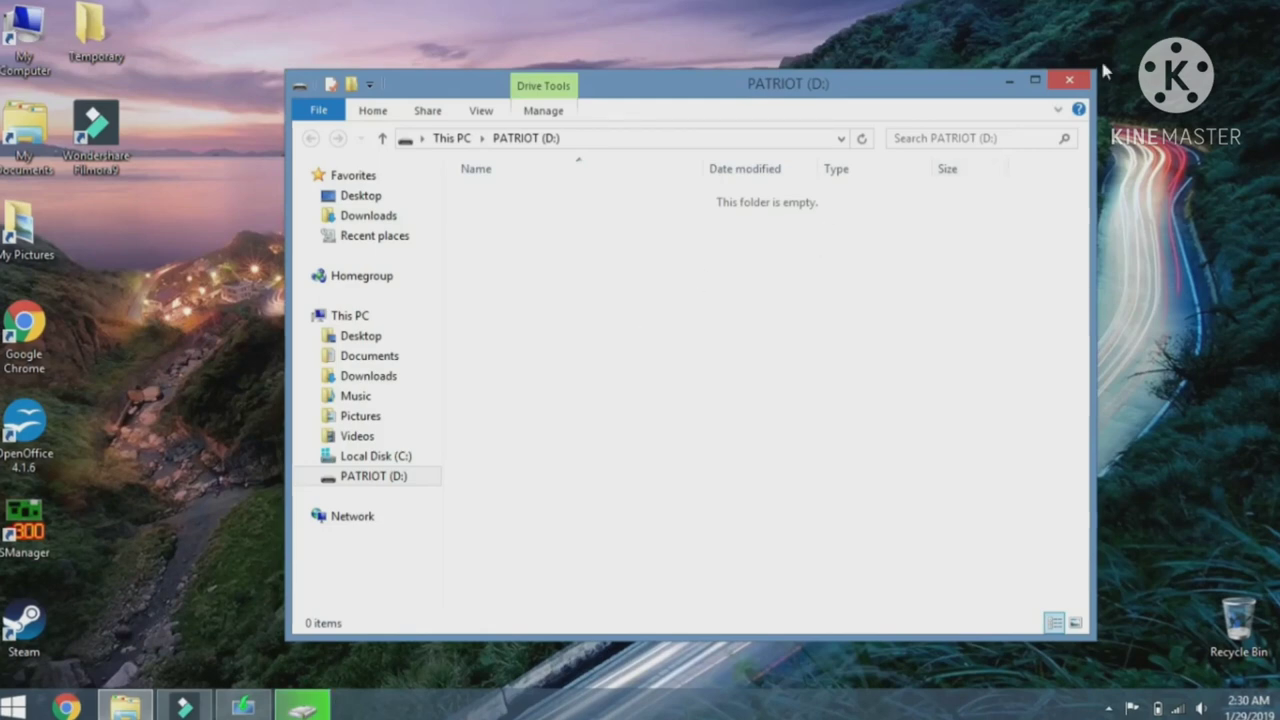
click(1070, 80)
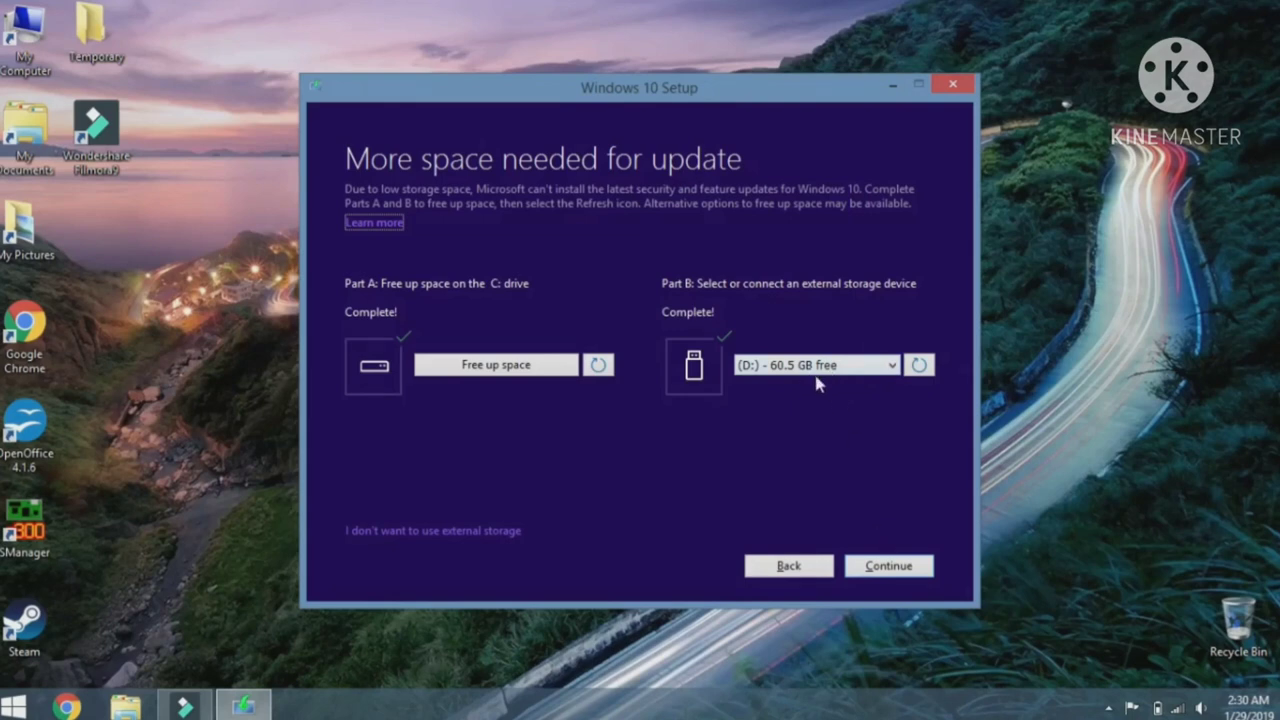
click(866, 375)
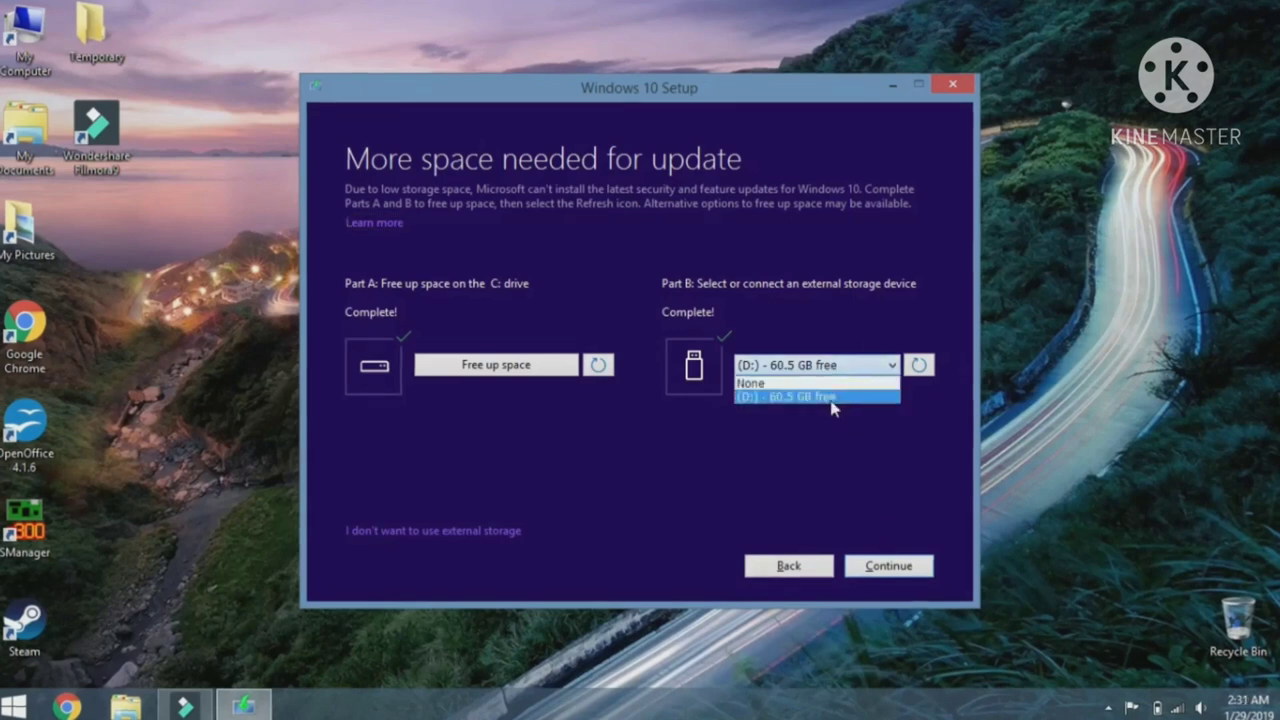
click(832, 397)
click(908, 567)
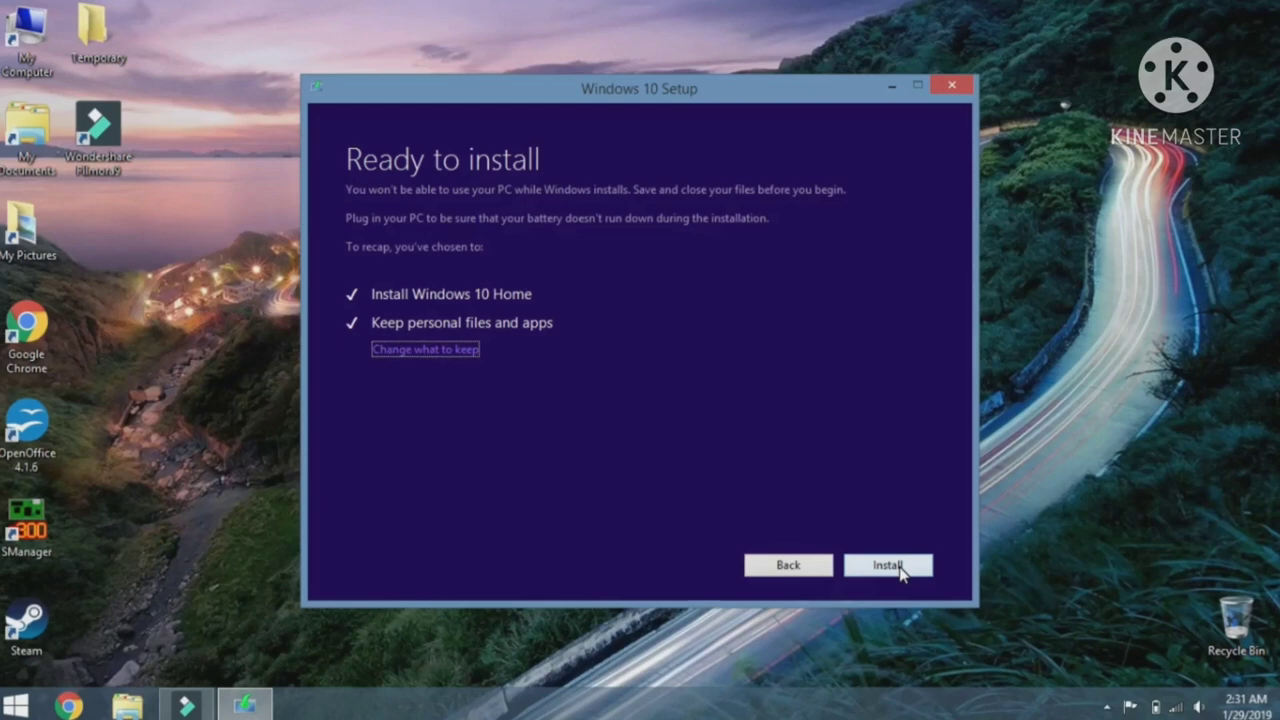
- Start installing Windows 10 Home from the Ready to install page
click(887, 566)
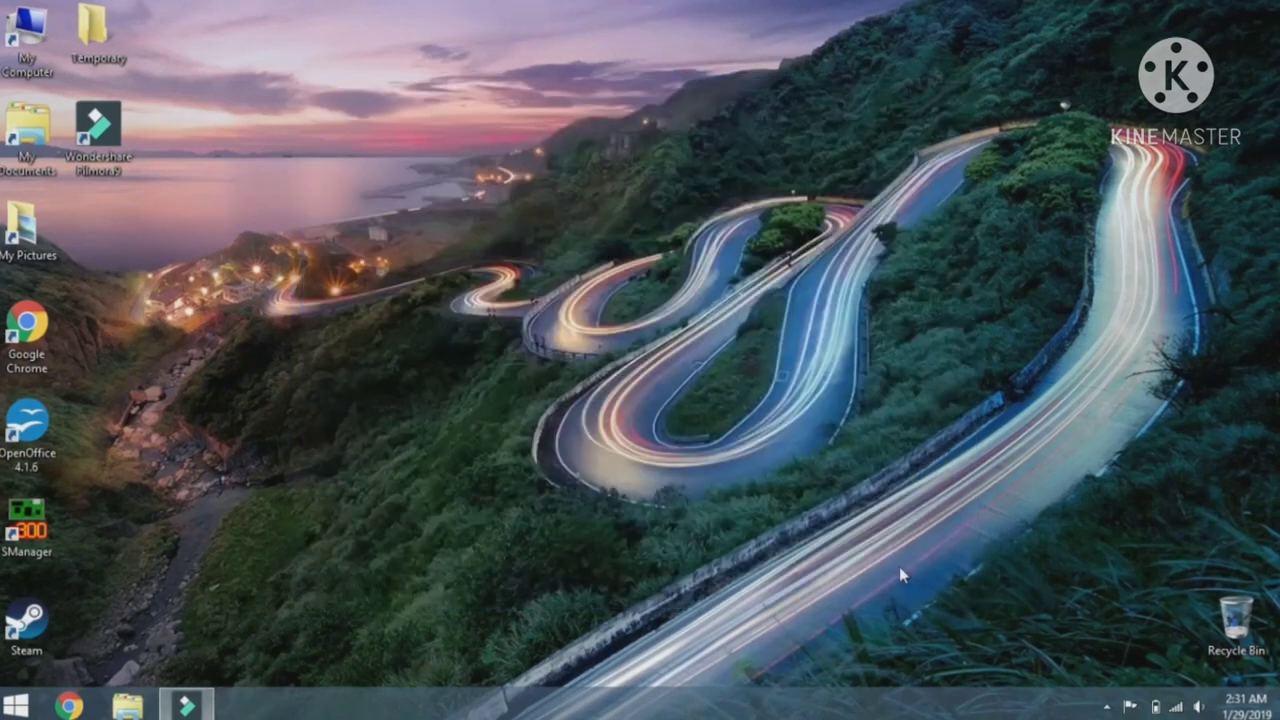